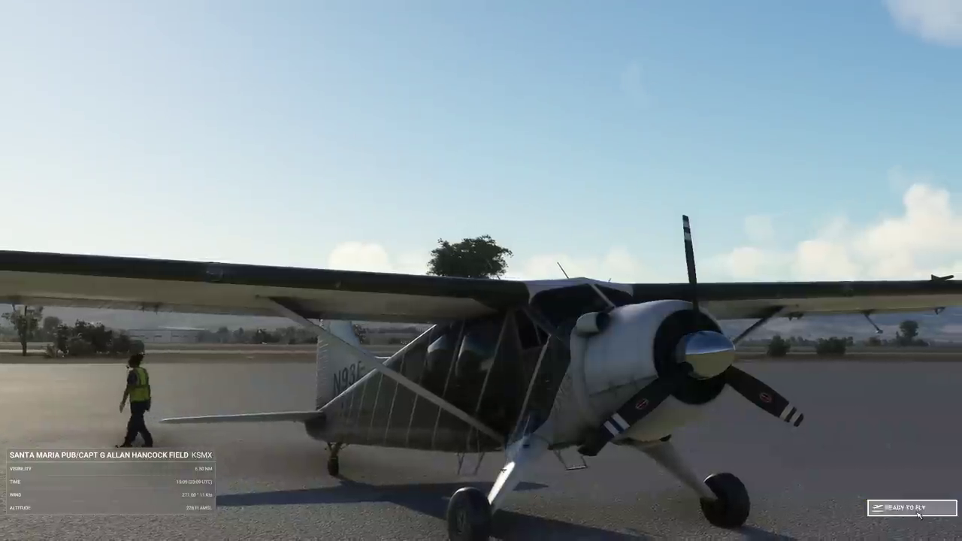
- Load the DHC-2 Beaver flight at Santa Maria (KSMX) into the cockpit view
{"action": "left_click", "coordinate": [915, 510]}
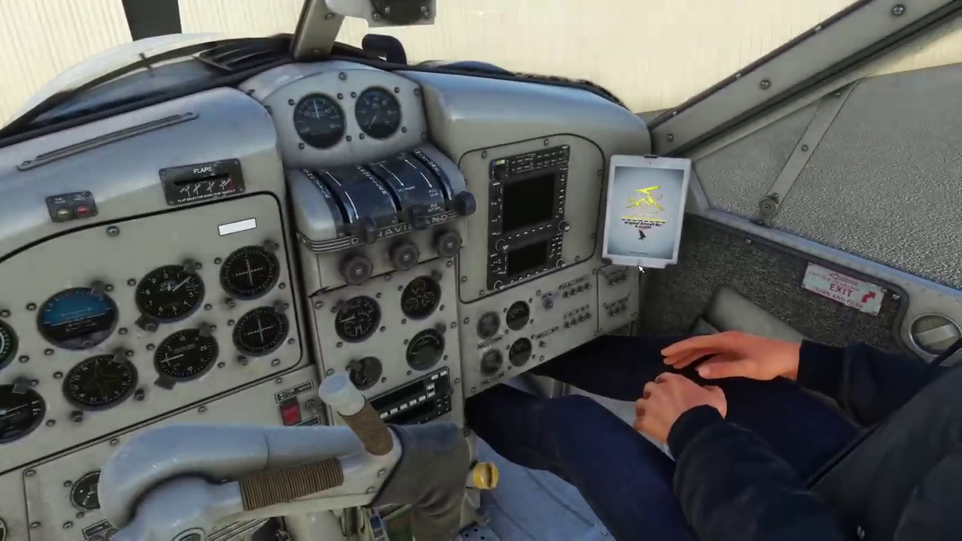
- Hide the panel-mounted tablet and resume the flight
{"action": "left_click", "coordinate": [642, 264]}
{"action": "key", "text": "Escape"}
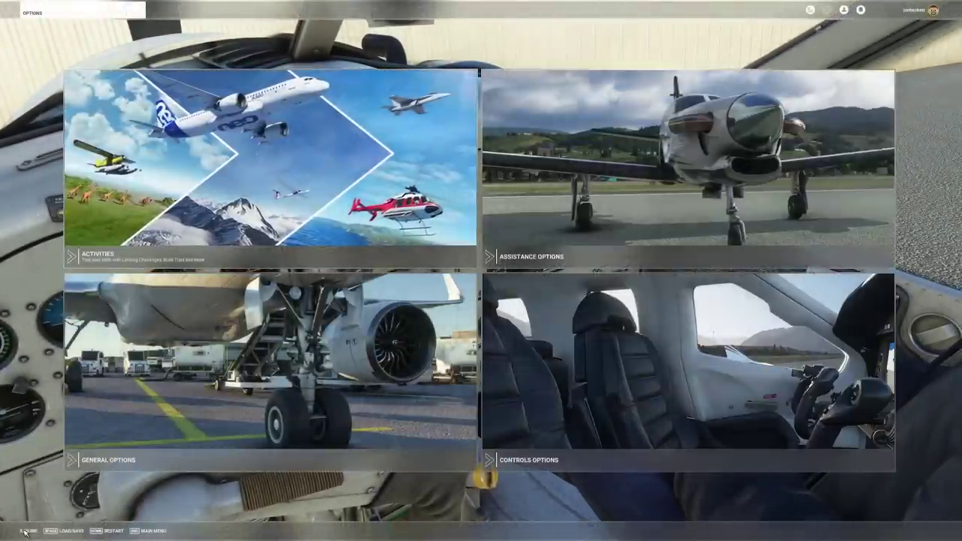
{"action": "left_click", "coordinate": [26, 531]}
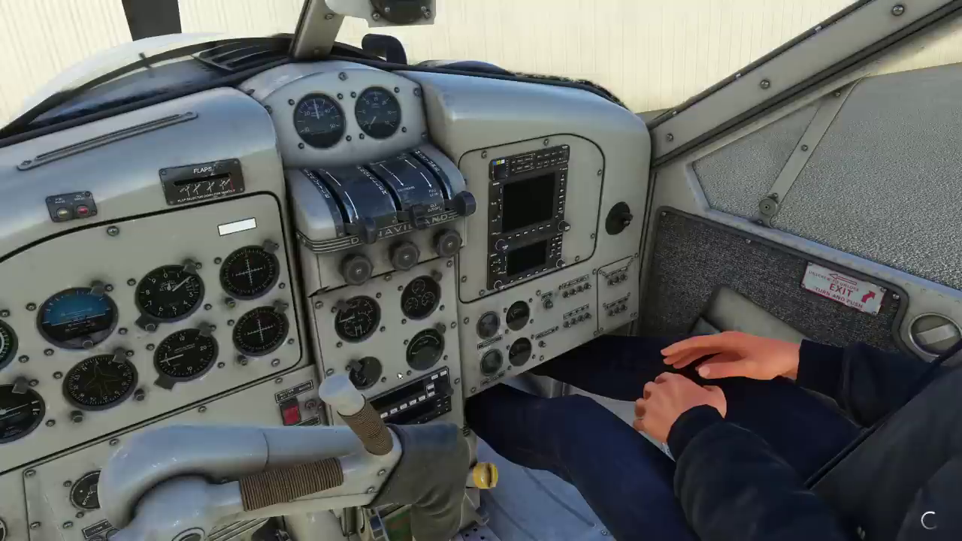
- Set the Weight and Balance payload to 0%, so pilot and co-pilot weigh 0 lb
{"action": "mouse_move", "coordinate": [396, 20]}
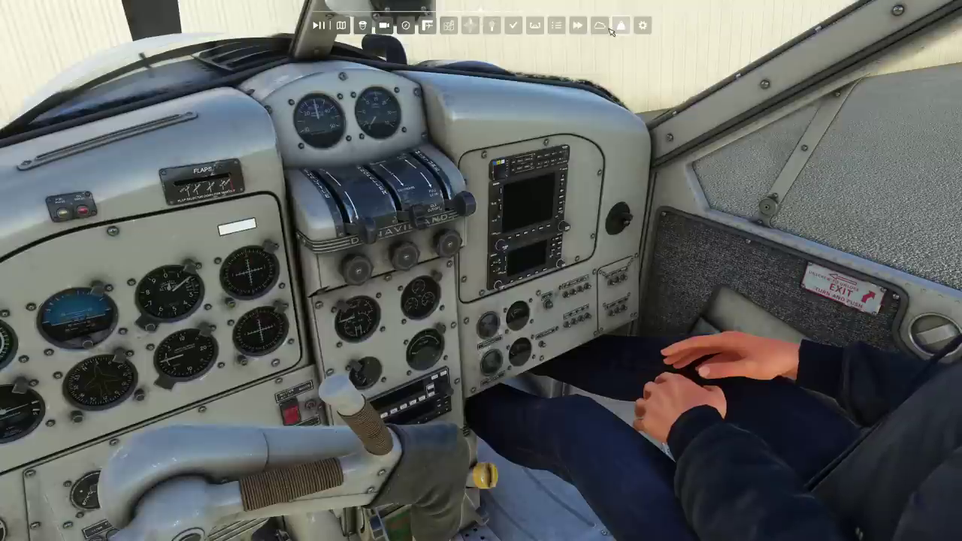
{"action": "left_click", "coordinate": [621, 28]}
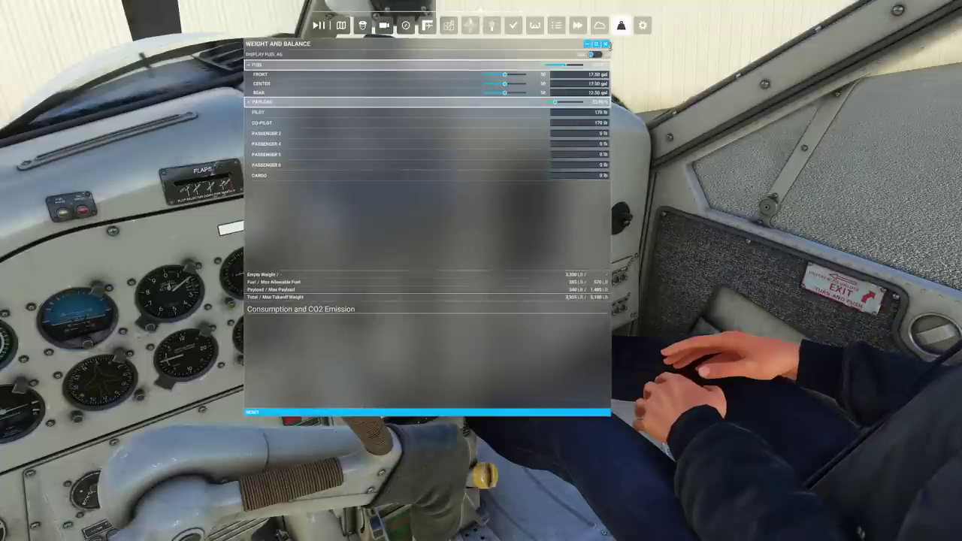
{"action": "left_click_drag", "start_coordinate": [572, 105], "coordinate": [544, 105]}
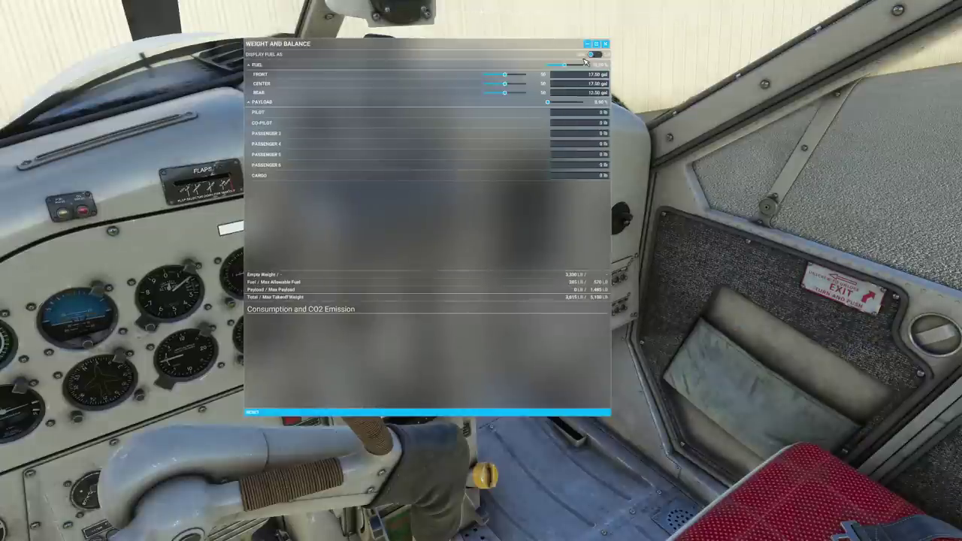
{"action": "left_click", "coordinate": [605, 45]}
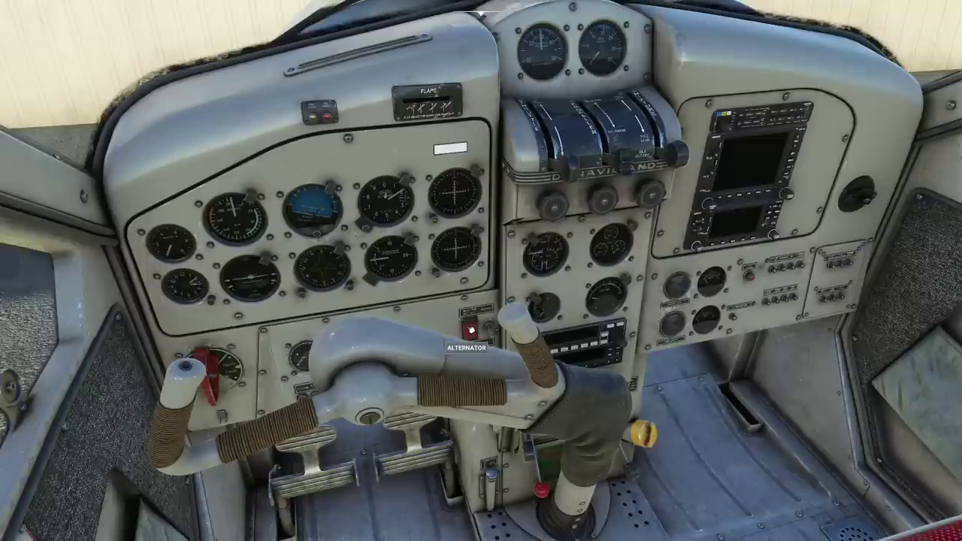
- Turn on the alternator and avionics master, then view the GNS 530 and GNS 430 close up
{"action": "left_click", "coordinate": [471, 330]}
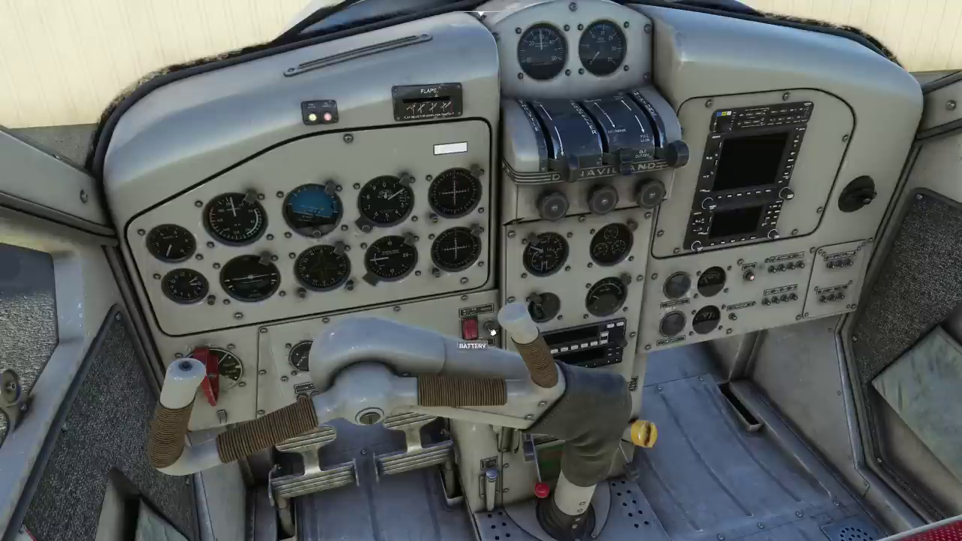
{"action": "left_click", "coordinate": [492, 329]}
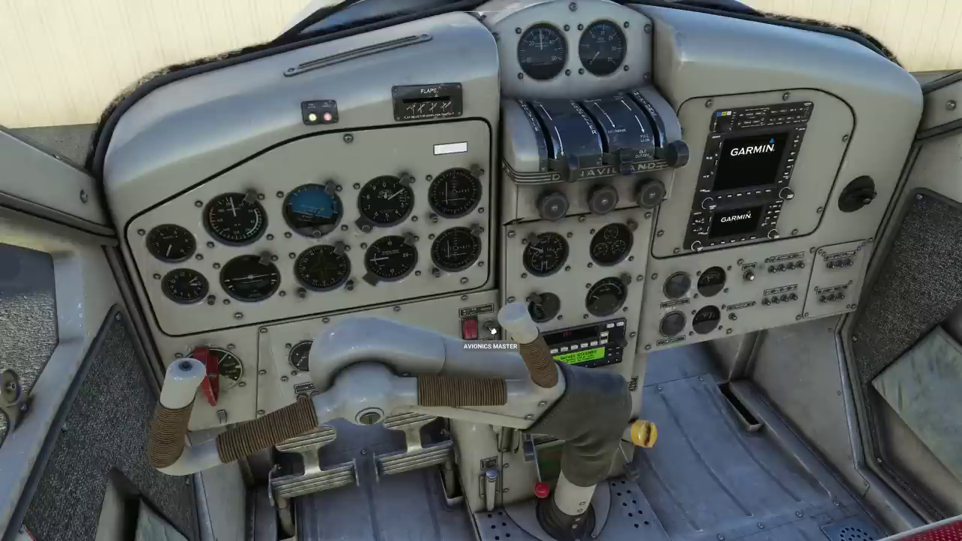
{"action": "key", "text": "a"}
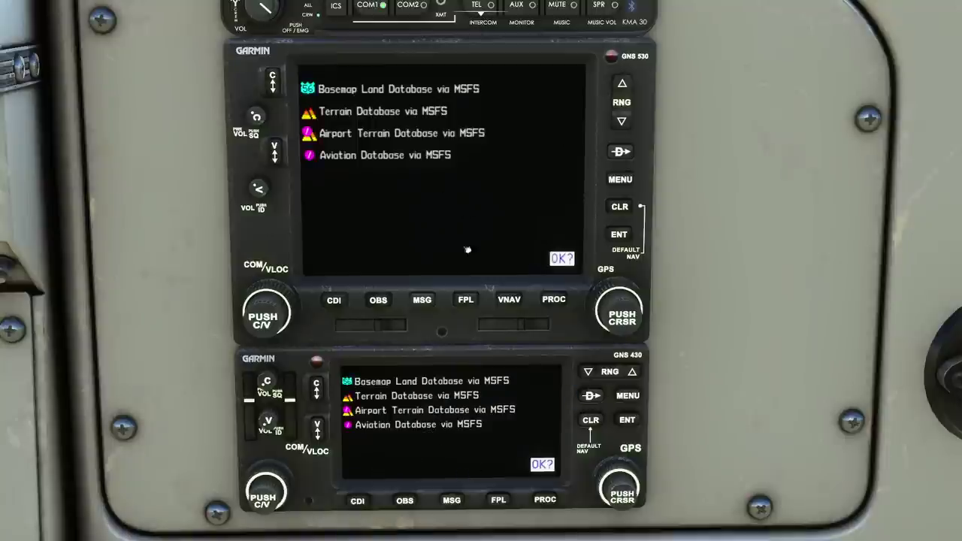
- Acknowledge the database and self-test pages on both the GNS 530 and GNS 430
{"action": "left_click", "coordinate": [628, 237]}
{"action": "left_click", "coordinate": [630, 237]}
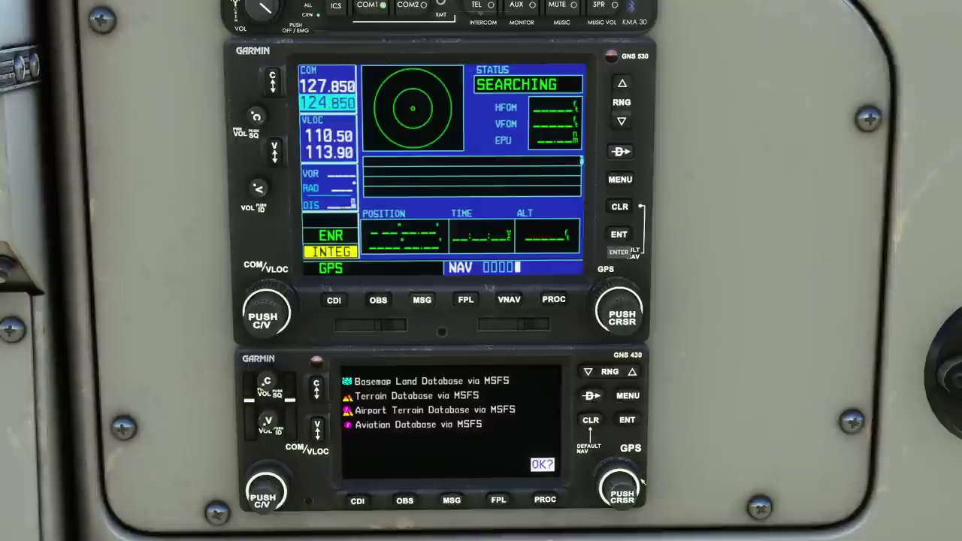
{"action": "left_click", "coordinate": [628, 420]}
{"action": "left_click", "coordinate": [630, 422]}
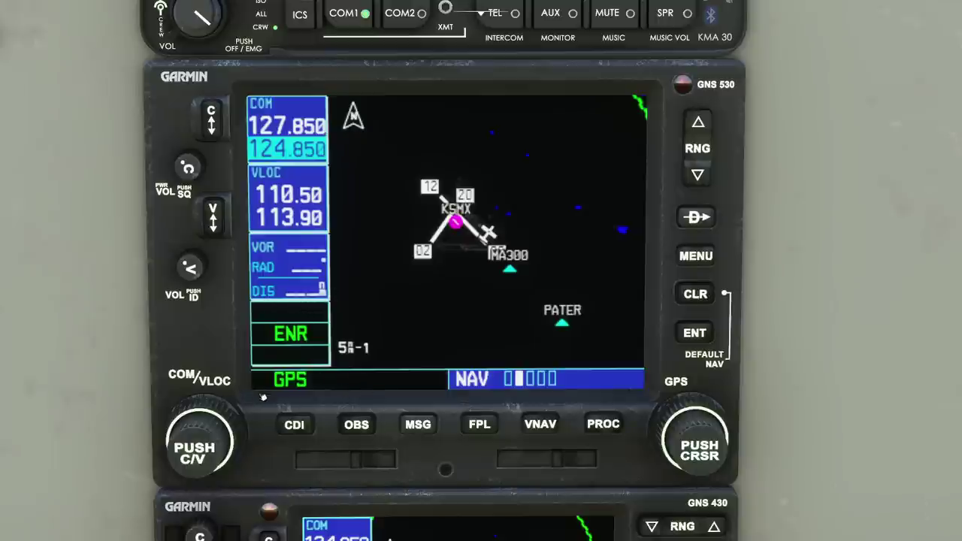
{"action": "left_click", "coordinate": [294, 426]}
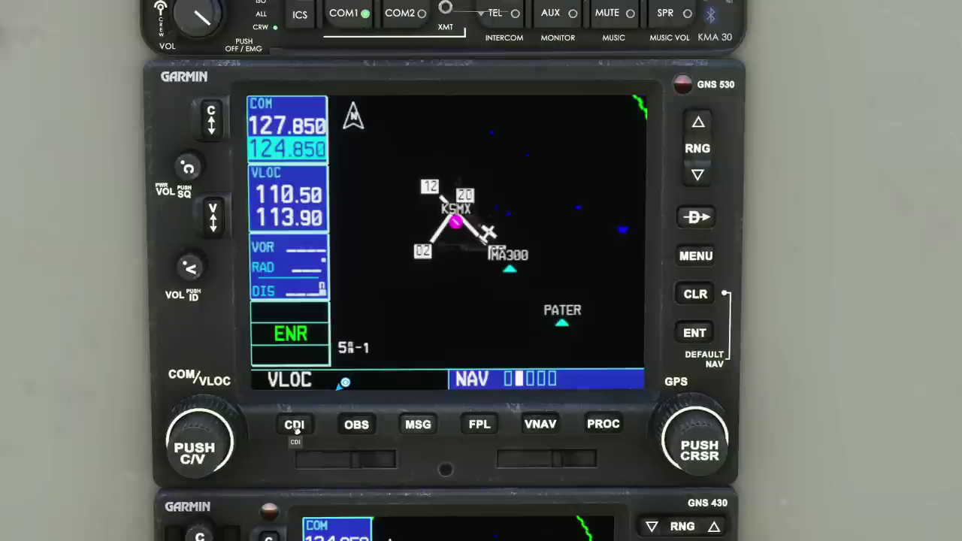
{"action": "left_click", "coordinate": [301, 426]}
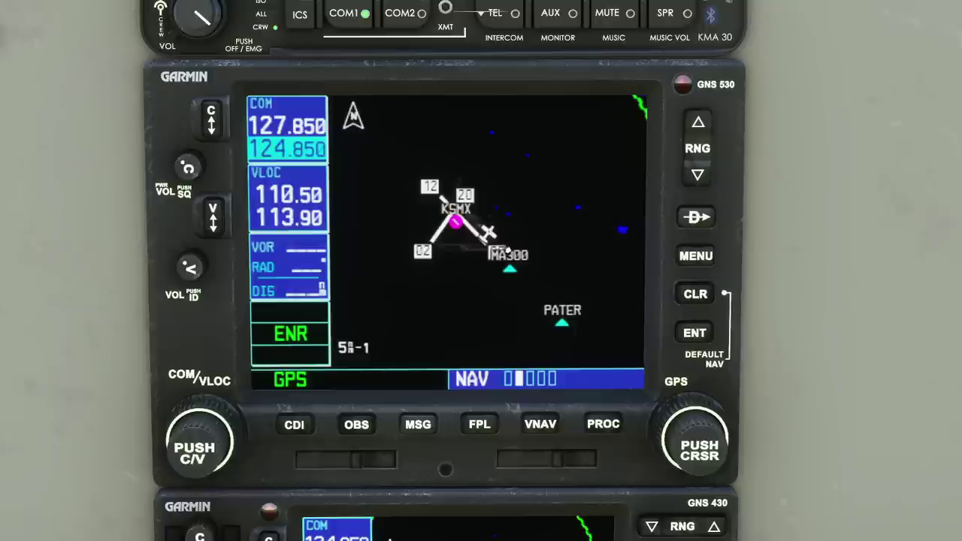
{"action": "left_click", "coordinate": [303, 423]}
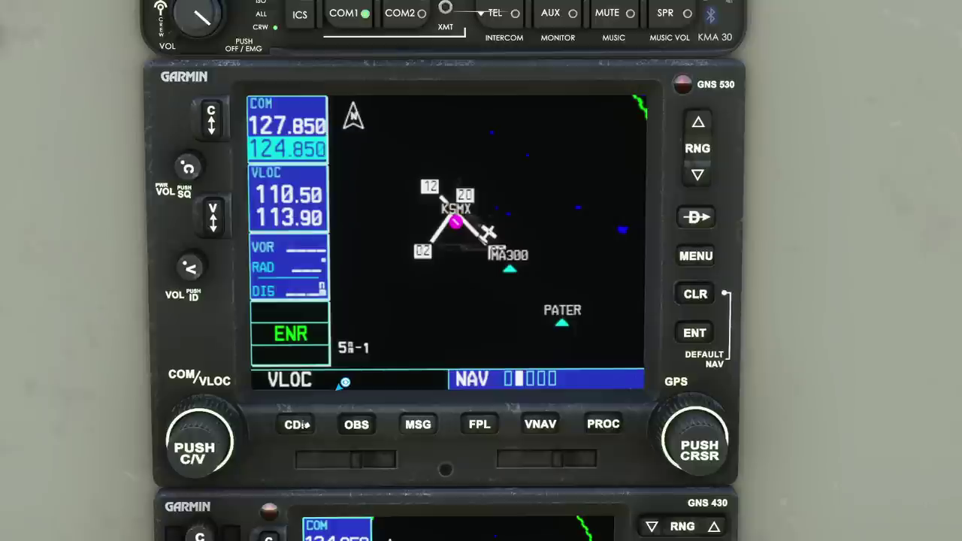
{"action": "left_click", "coordinate": [298, 426]}
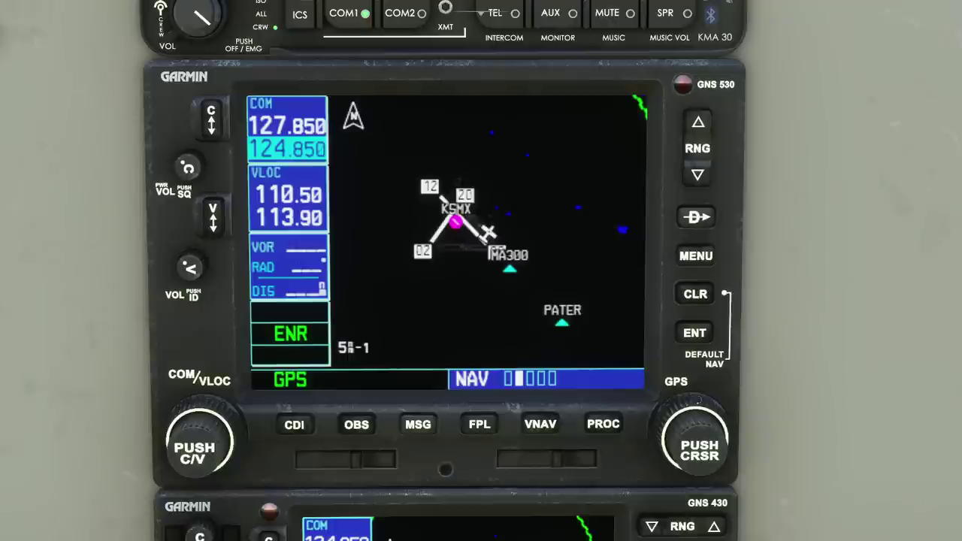
- Zoom the GNS 530 map out to 20, in to 4 nm, then back to 10 nm
{"action": "left_click", "coordinate": [704, 124]}
{"action": "left_click", "coordinate": [705, 126]}
{"action": "left_click", "coordinate": [705, 127]}
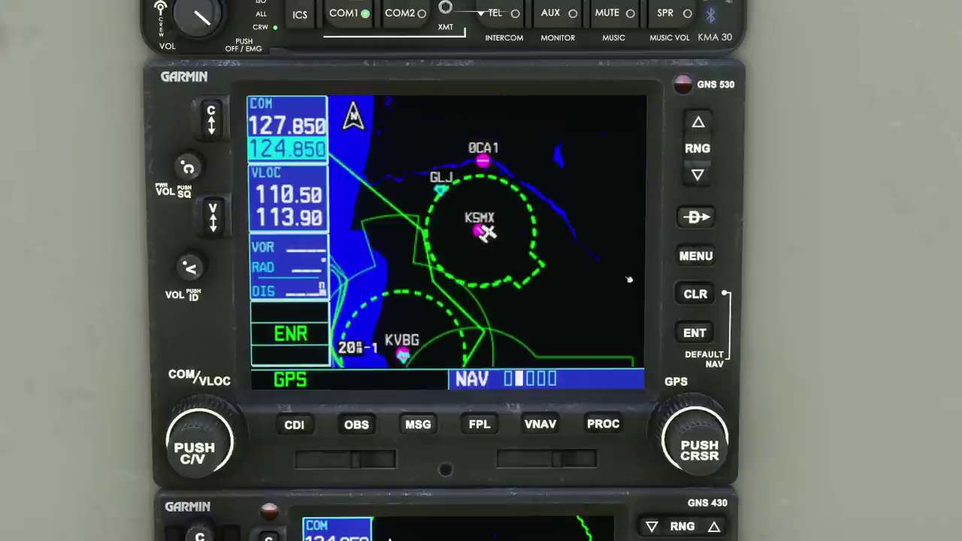
{"action": "left_click", "coordinate": [696, 176]}
{"action": "left_click", "coordinate": [698, 177]}
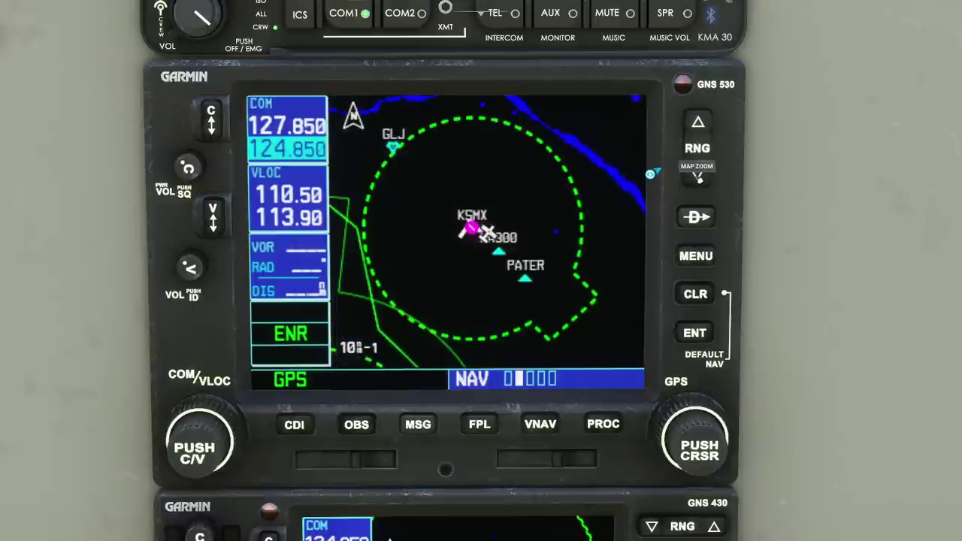
{"action": "left_click", "coordinate": [698, 178]}
{"action": "left_click", "coordinate": [698, 177]}
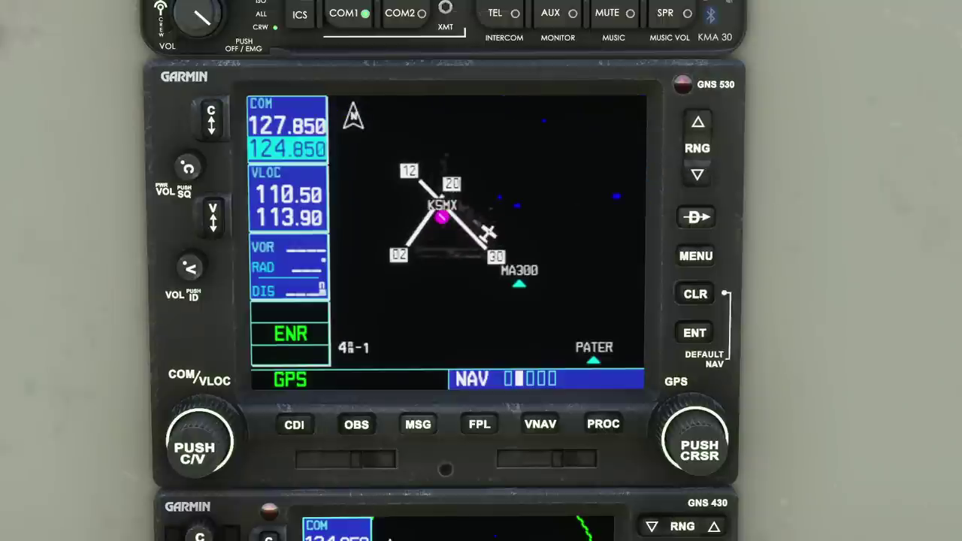
{"action": "left_click", "coordinate": [699, 123]}
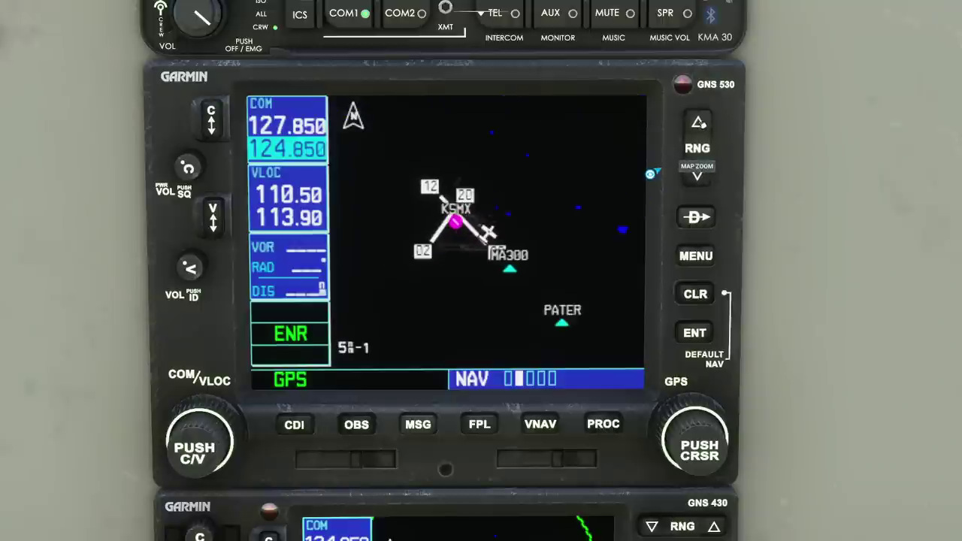
{"action": "left_click", "coordinate": [698, 123]}
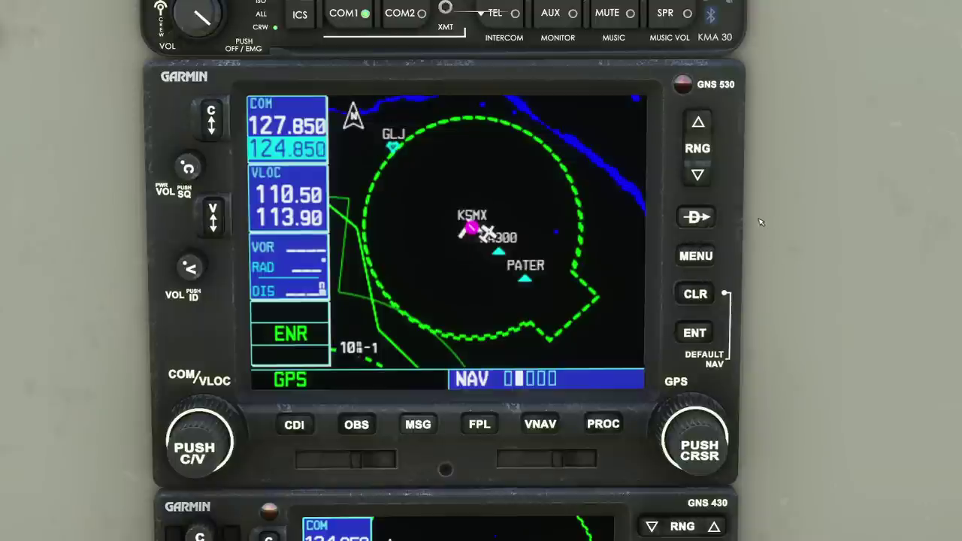
{"action": "left_click", "coordinate": [693, 260]}
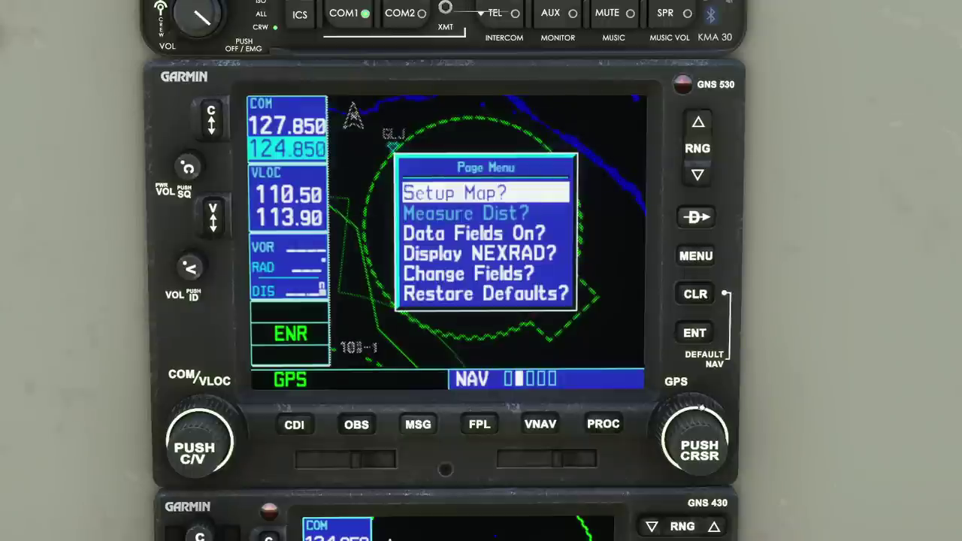
{"action": "left_click", "coordinate": [697, 333]}
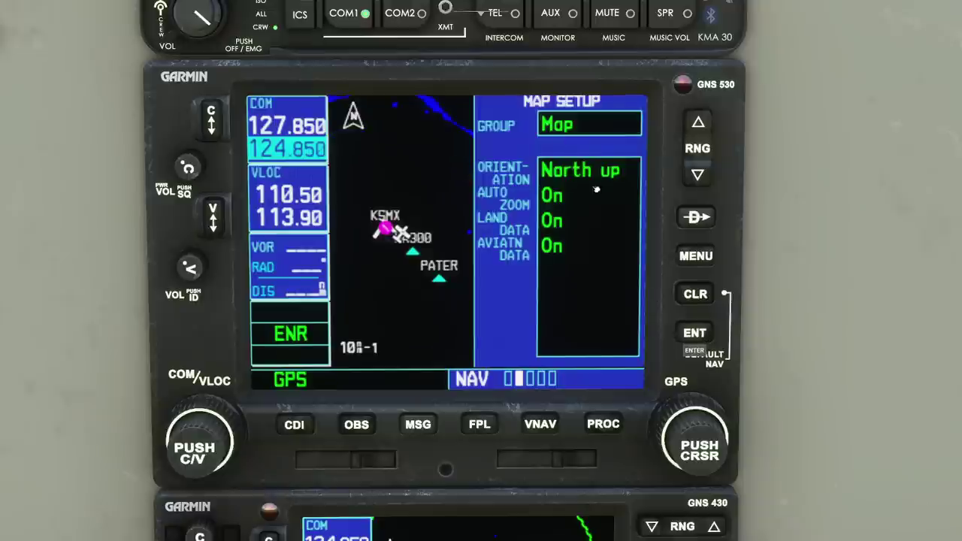
{"action": "scroll", "coordinate": [696, 451], "scroll_direction": "down", "scroll_amount": 1}
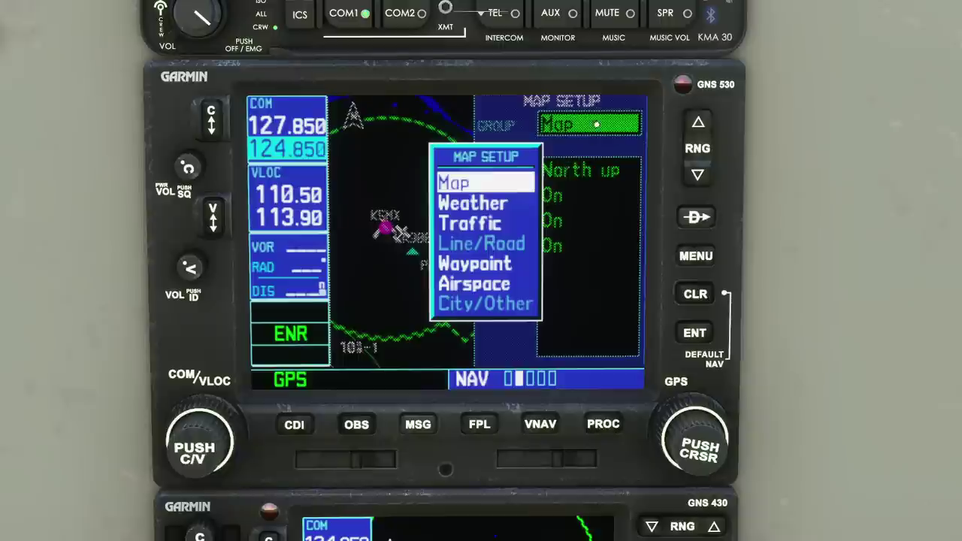
{"action": "left_click", "coordinate": [703, 297]}
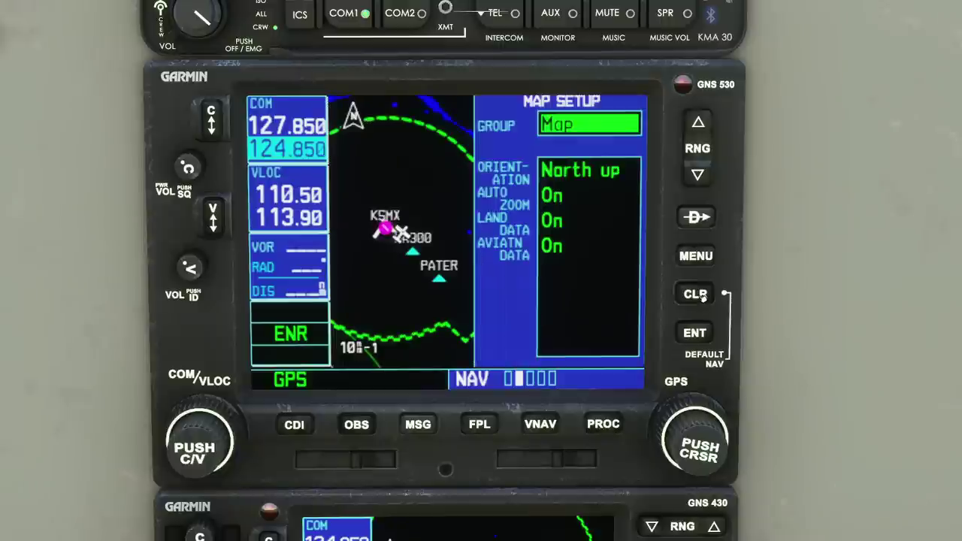
{"action": "left_click", "coordinate": [703, 297]}
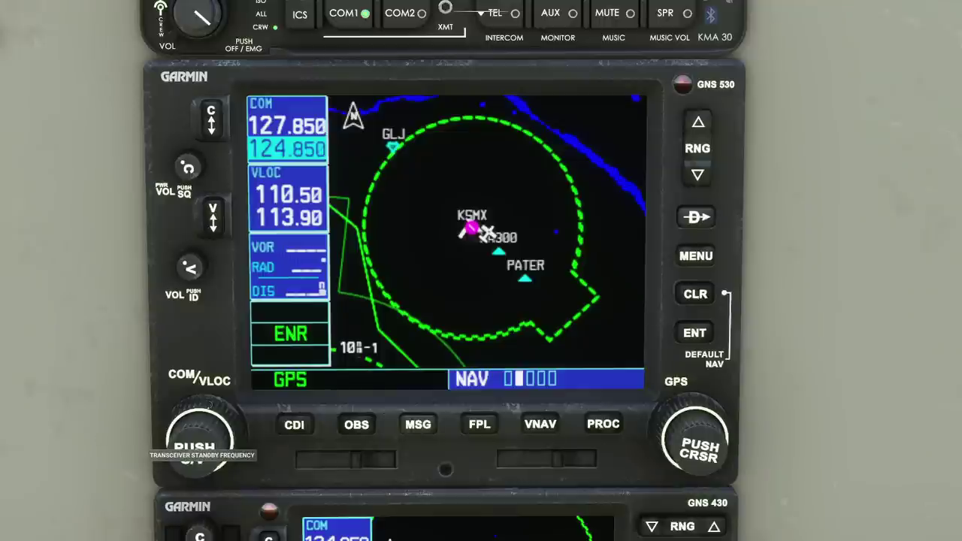
- Dial the GNS 530 COM standby frequency to 122.840
{"action": "scroll", "coordinate": [199, 440], "scroll_direction": "down", "scroll_amount": 1}
{"action": "scroll", "coordinate": [199, 440], "scroll_direction": "up", "scroll_amount": 1}
{"action": "scroll", "coordinate": [222, 404], "scroll_direction": "down", "scroll_amount": 2}
{"action": "scroll", "coordinate": [194, 445], "scroll_direction": "down", "scroll_amount": 3}
{"action": "scroll", "coordinate": [199, 444], "scroll_direction": "up", "scroll_amount": 1}
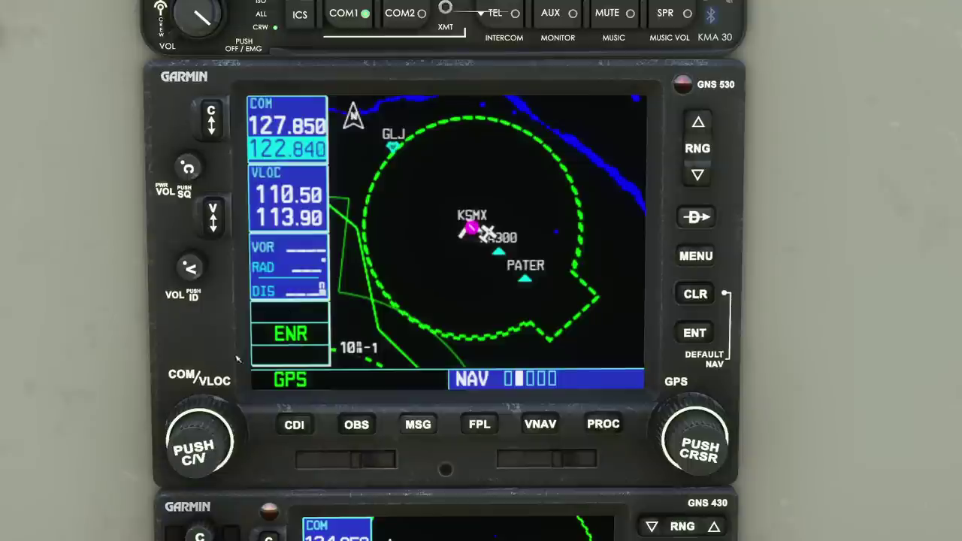
- Toggle C/V tuning between COM and VLOC standby, keeping VLOC at 113.90
{"action": "left_click", "coordinate": [199, 448]}
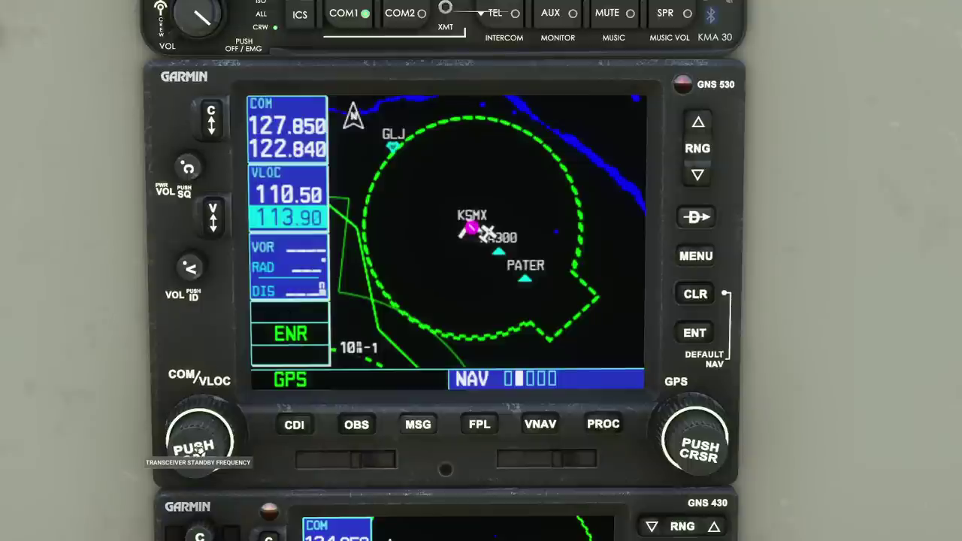
{"action": "left_click", "coordinate": [199, 448]}
{"action": "left_click", "coordinate": [197, 442]}
{"action": "scroll", "coordinate": [199, 445], "scroll_direction": "up", "scroll_amount": 1}
{"action": "scroll", "coordinate": [198, 445], "scroll_direction": "down", "scroll_amount": 1}
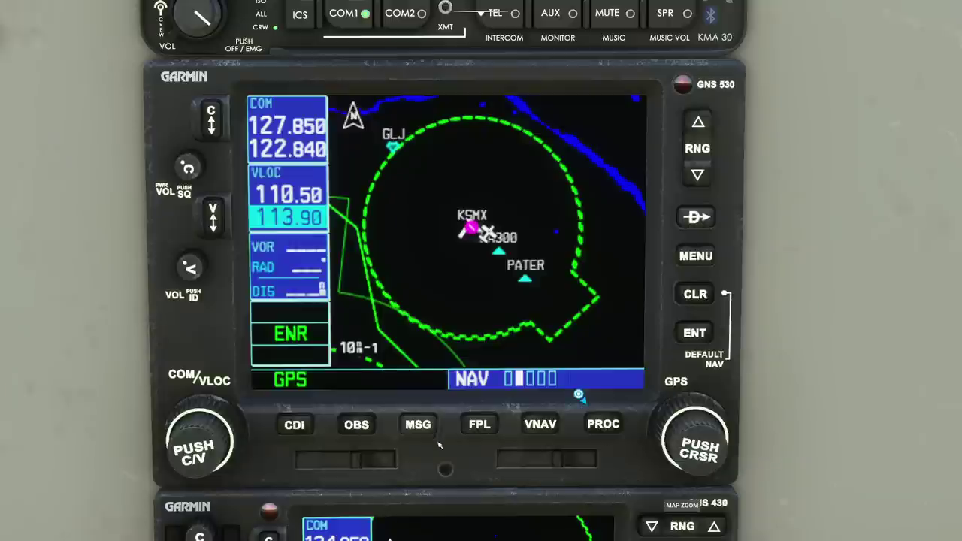
- Show the GNS 530's empty active flight plan, then switch to Little Navmap
{"action": "left_click", "coordinate": [480, 426]}
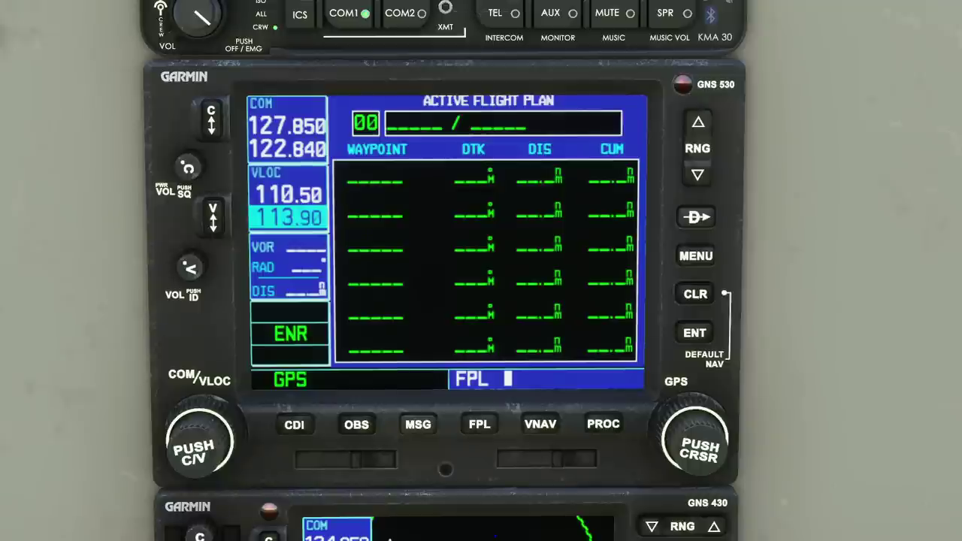
{"action": "key", "text": "alt+Tab"}
{"action": "key", "text": "Tab"}
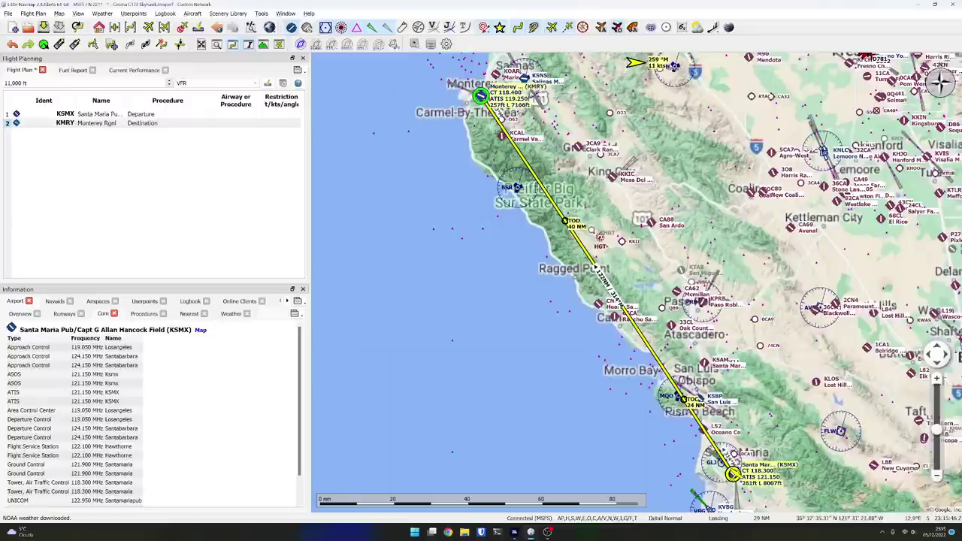
- Switch from Little Navmap back to Microsoft Flight Simulator
{"action": "key", "text": "alt+Tab"}
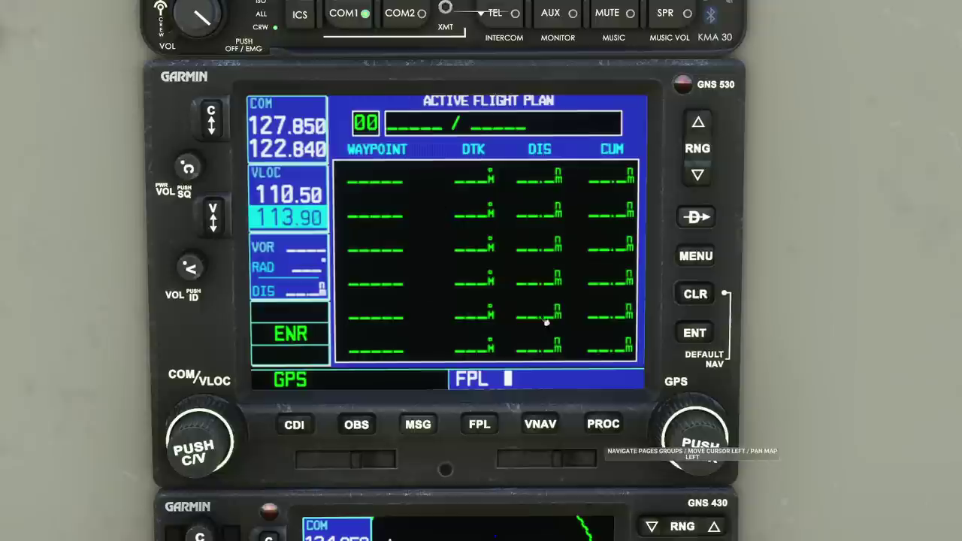
- Reopen the GNS 530 active flight plan page and activate its first waypoint field
{"action": "left_click", "coordinate": [480, 425]}
{"action": "left_click", "coordinate": [480, 425]}
{"action": "left_click", "coordinate": [481, 426]}
{"action": "left_click", "coordinate": [485, 428]}
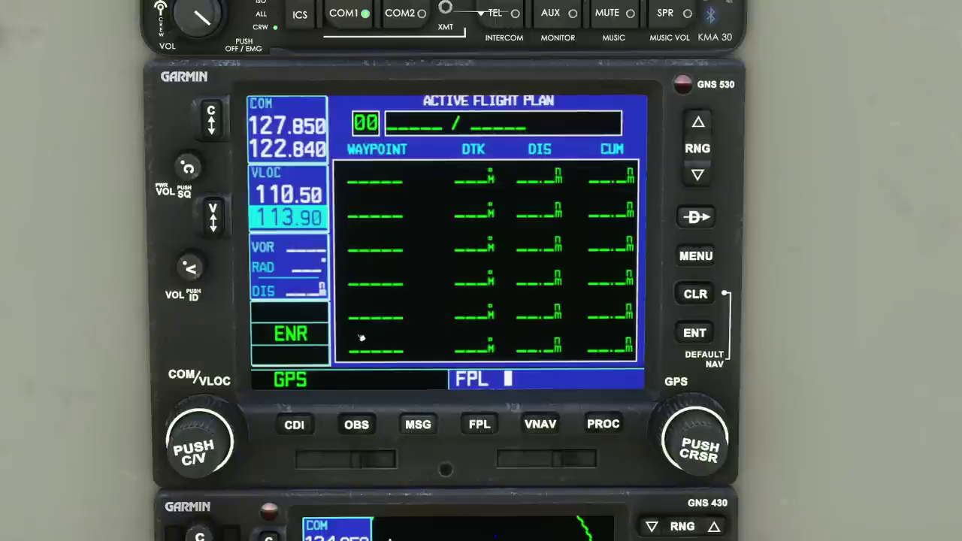
{"action": "left_click", "coordinate": [698, 457]}
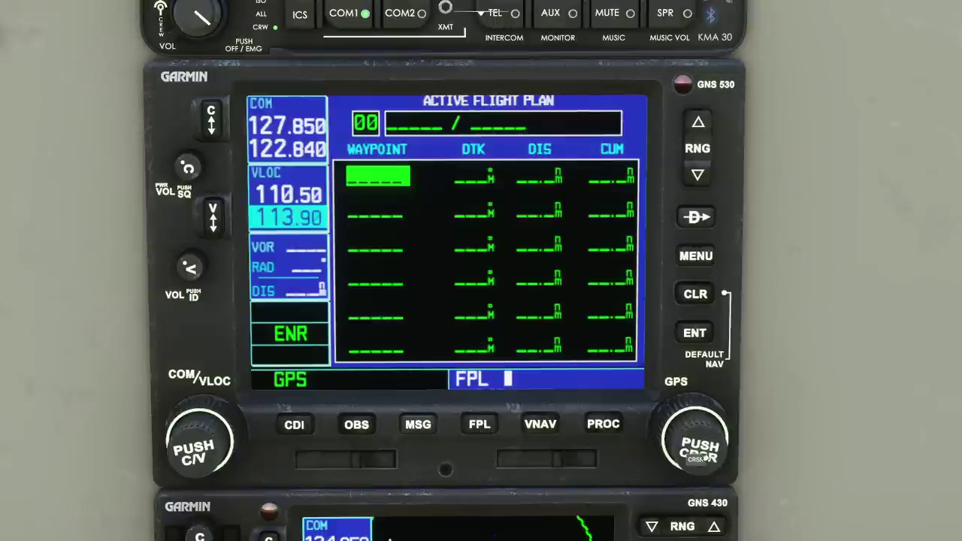